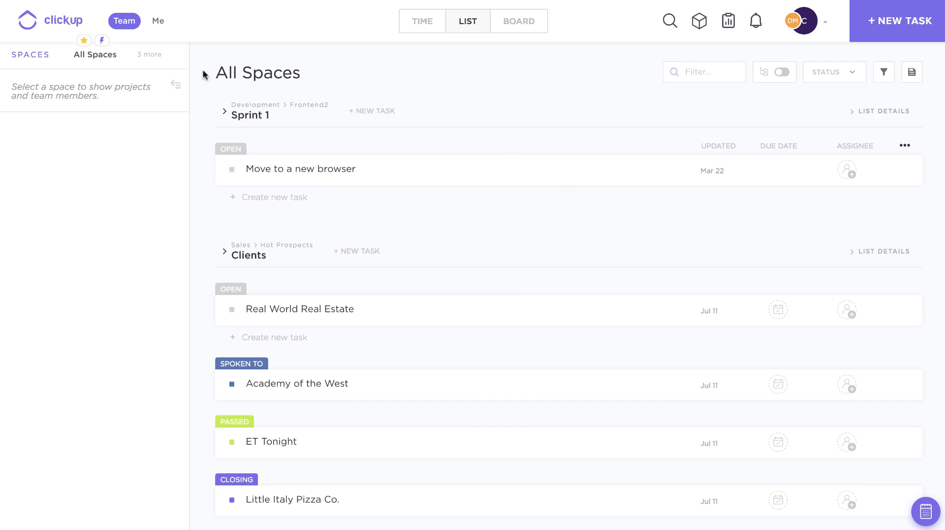
Create a new space named "Asana Import Space" that uses simple task statuses
{"action": "mouse_move", "coordinate": [156, 62]}
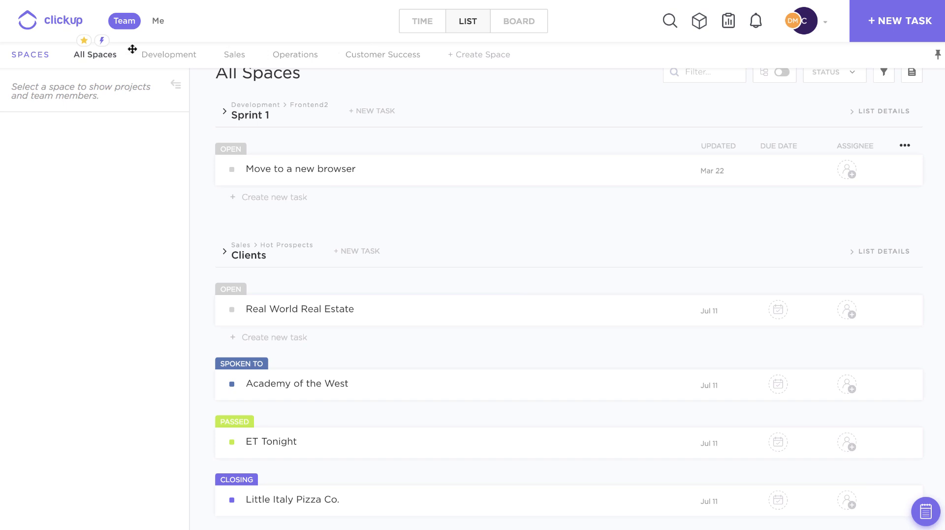
{"action": "left_click", "coordinate": [510, 61]}
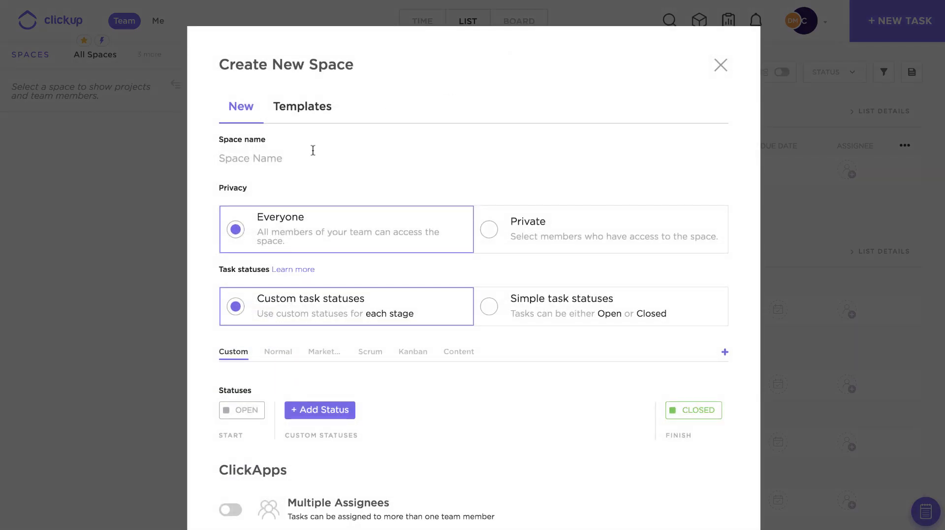
{"action": "left_click", "coordinate": [313, 150]}
{"action": "type", "text": "Asana Import Space"}
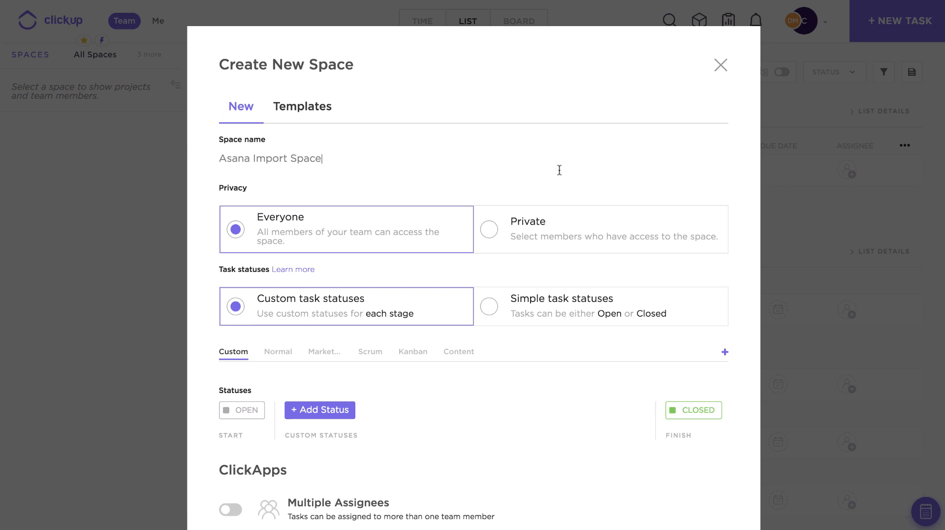
{"action": "scroll", "coordinate": [559, 170], "scroll_direction": "down", "scroll_amount": 1}
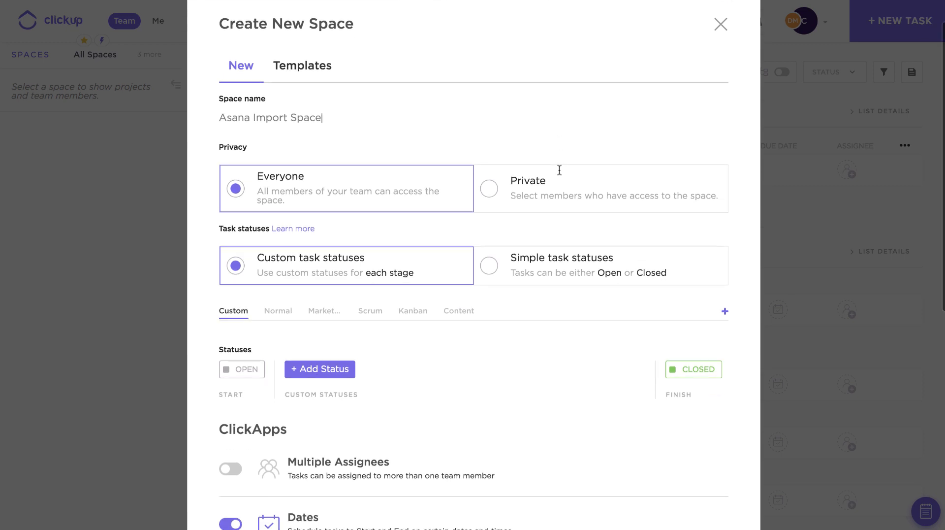
{"action": "left_click", "coordinate": [507, 271]}
{"action": "scroll", "coordinate": [507, 271], "scroll_direction": "down", "scroll_amount": 5}
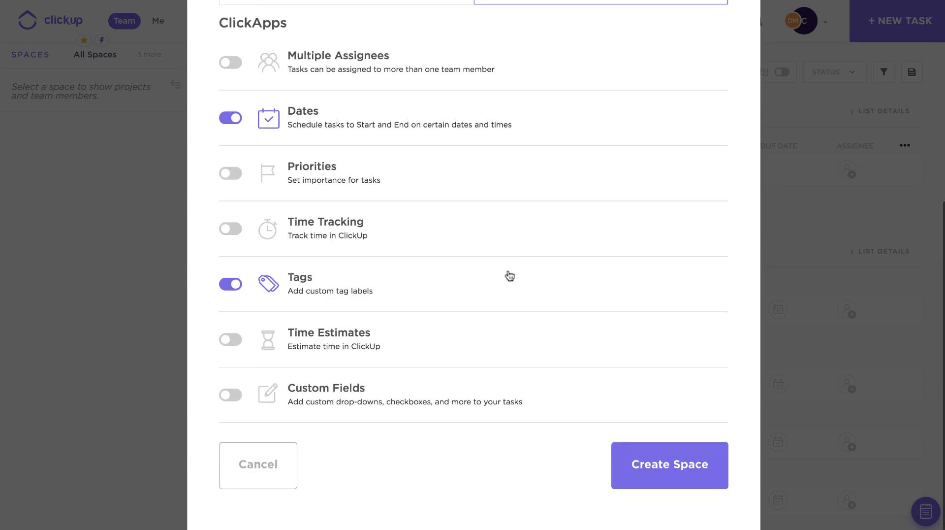
{"action": "left_click", "coordinate": [663, 470]}
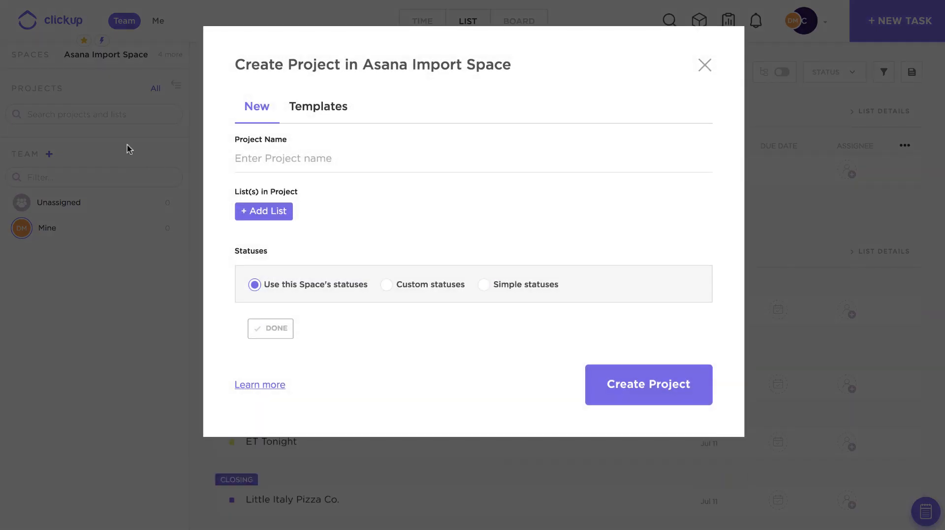
Create a project named "ASANA PROJECT" in the new space, containing a list named "ASANA LIST"
{"action": "left_click", "coordinate": [281, 166]}
{"action": "type", "text": "AS"}
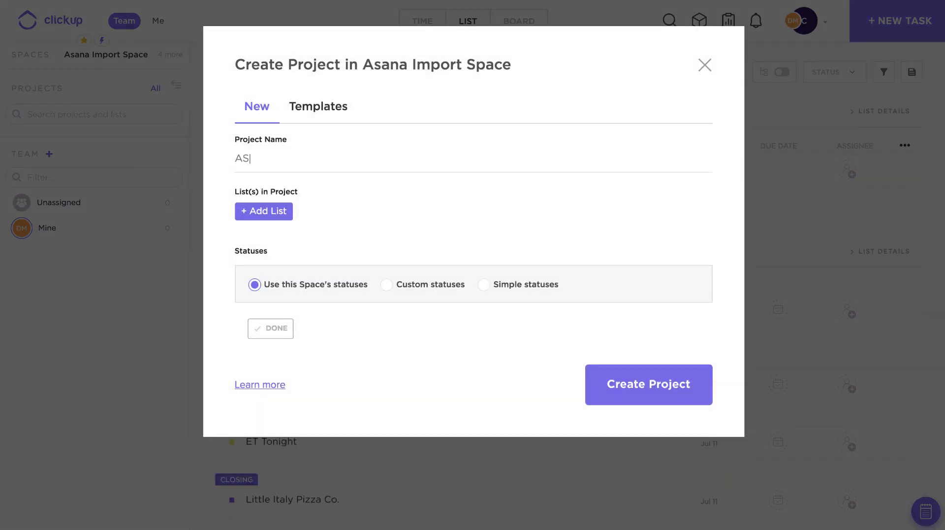
{"action": "type", "text": "ANA PROJECT"}
{"action": "left_click", "coordinate": [277, 216]}
{"action": "type", "text": "ASANA LIST"}
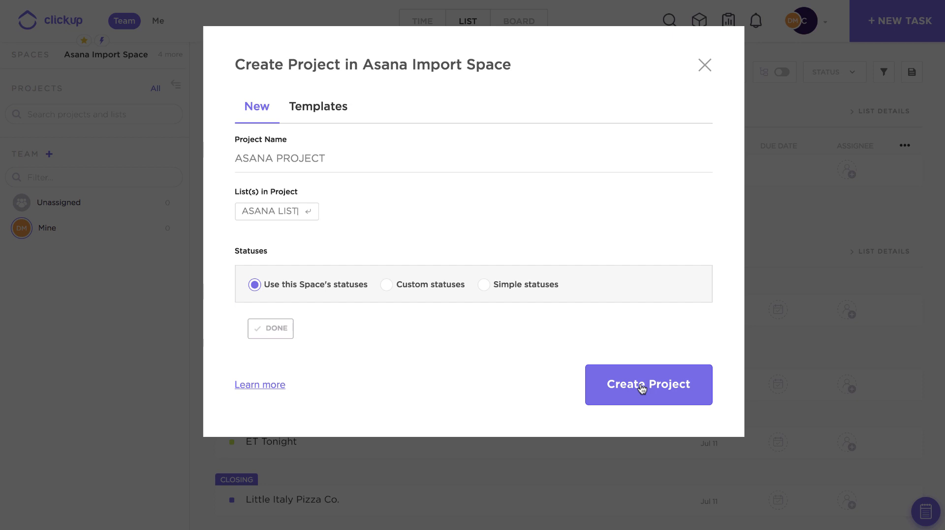
{"action": "key", "text": "Return"}
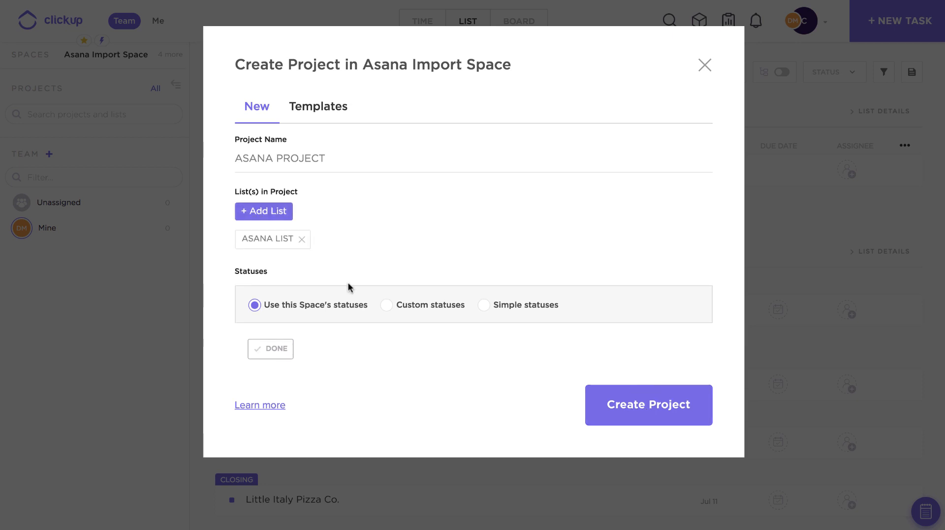
{"action": "left_click", "coordinate": [629, 401]}
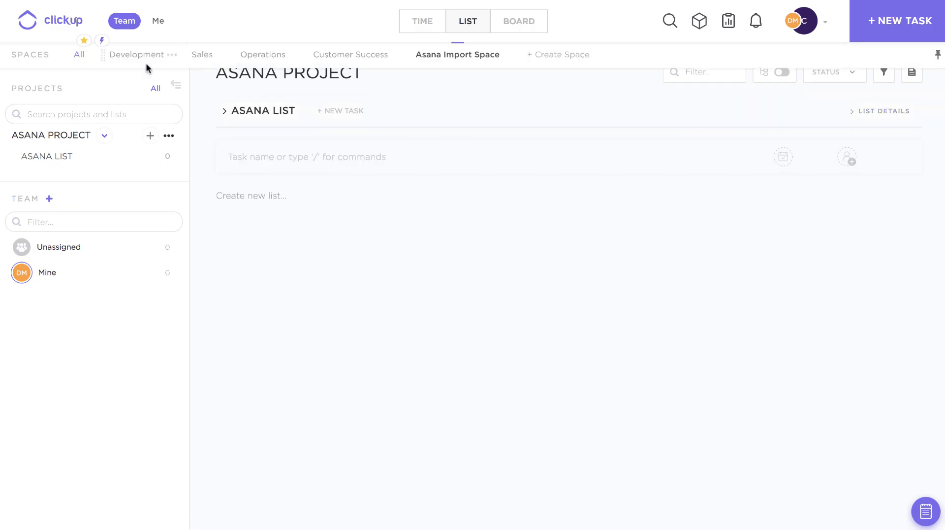
Open the team's import settings and start a task import from Asana
{"action": "left_click", "coordinate": [811, 27]}
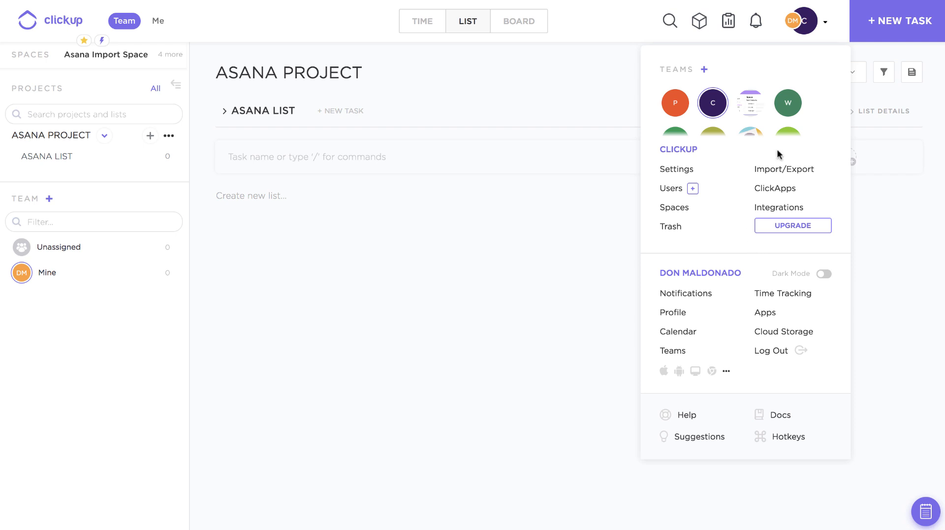
{"action": "left_click", "coordinate": [769, 169]}
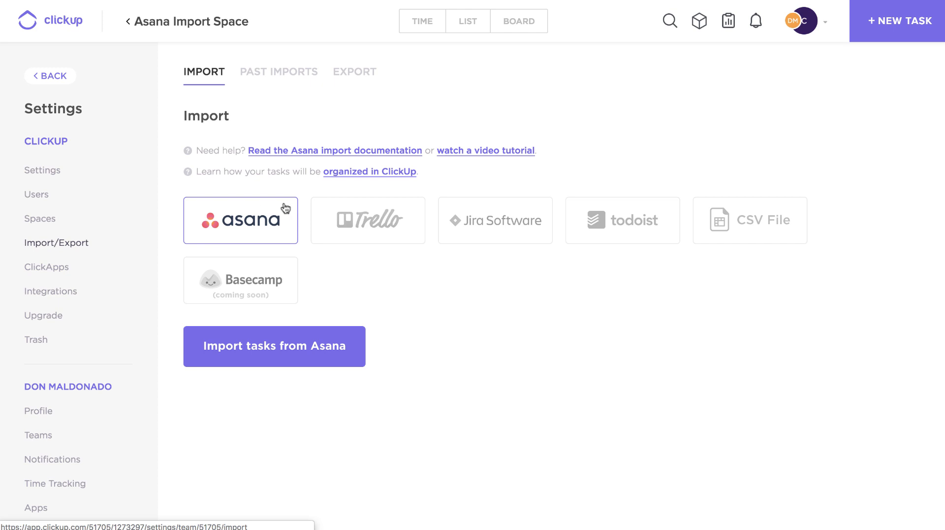
{"action": "left_click", "coordinate": [293, 349]}
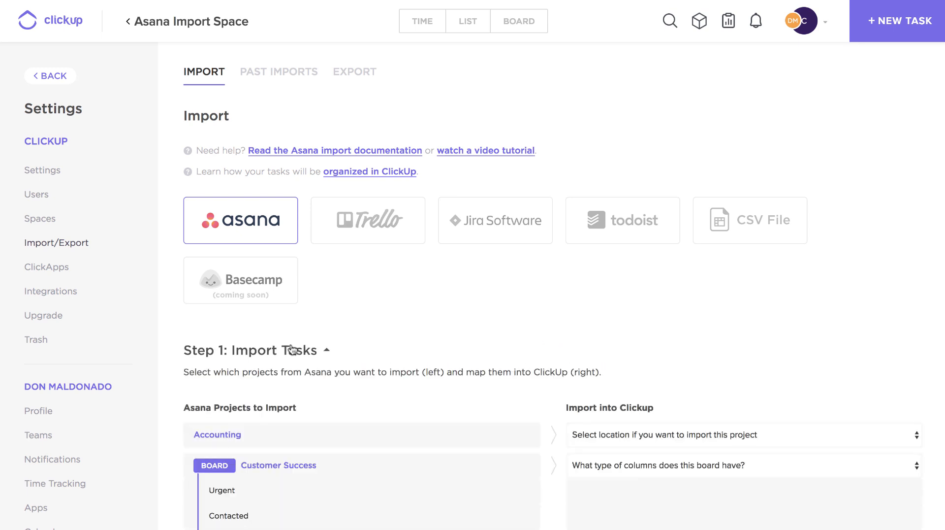
Map the Accounting project to an existing space, choosing Asana Import Space
{"action": "scroll", "coordinate": [292, 349], "scroll_direction": "down", "scroll_amount": 3}
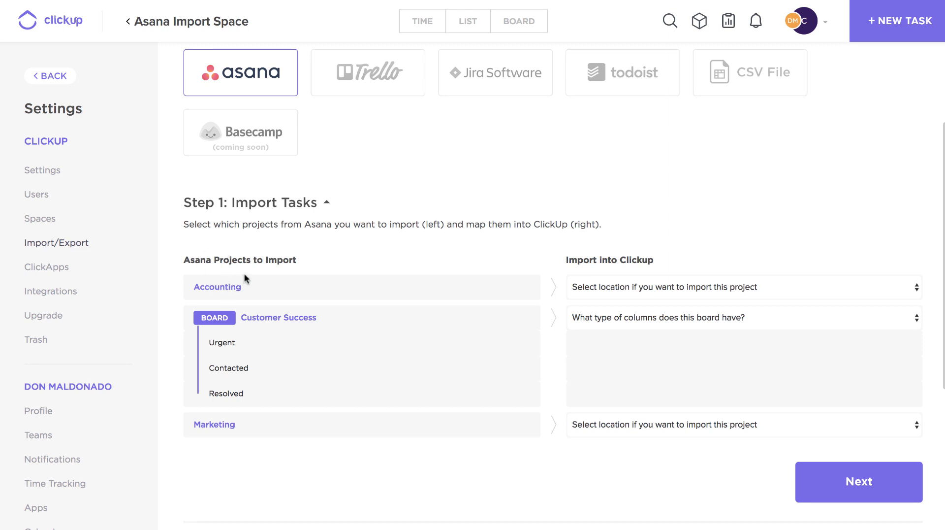
{"action": "left_click", "coordinate": [636, 287]}
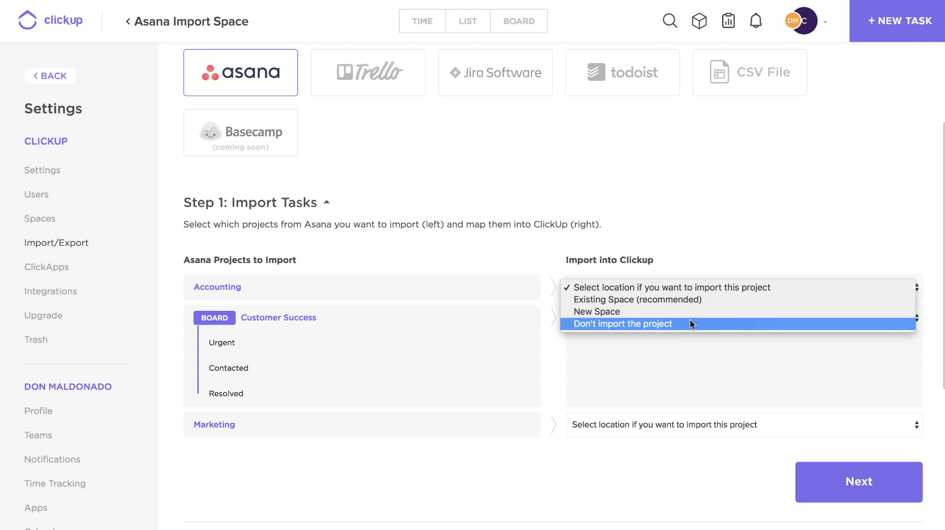
{"action": "left_click", "coordinate": [700, 296]}
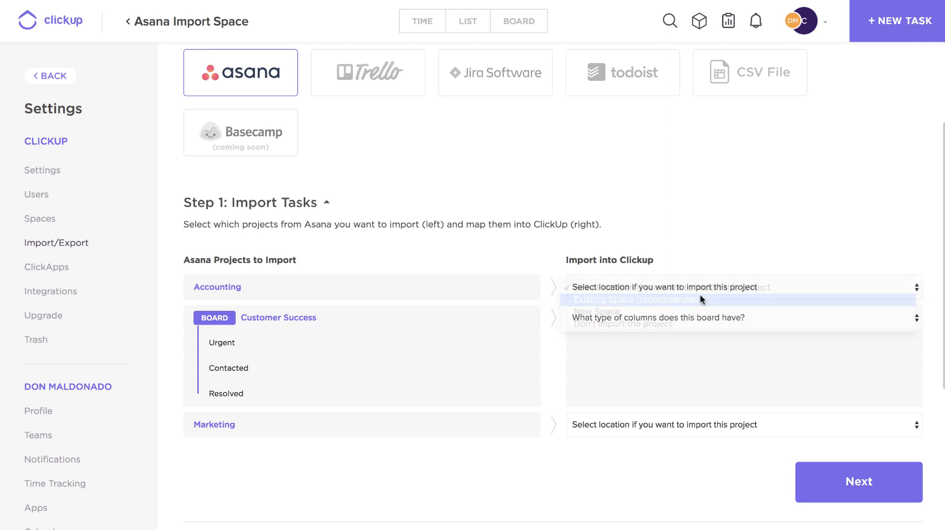
{"action": "left_click", "coordinate": [637, 313]}
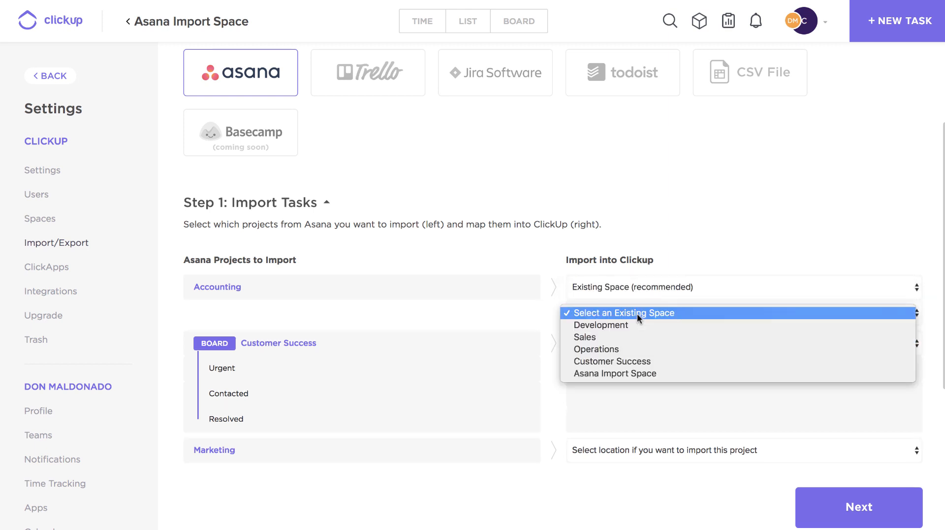
{"action": "left_click", "coordinate": [657, 372]}
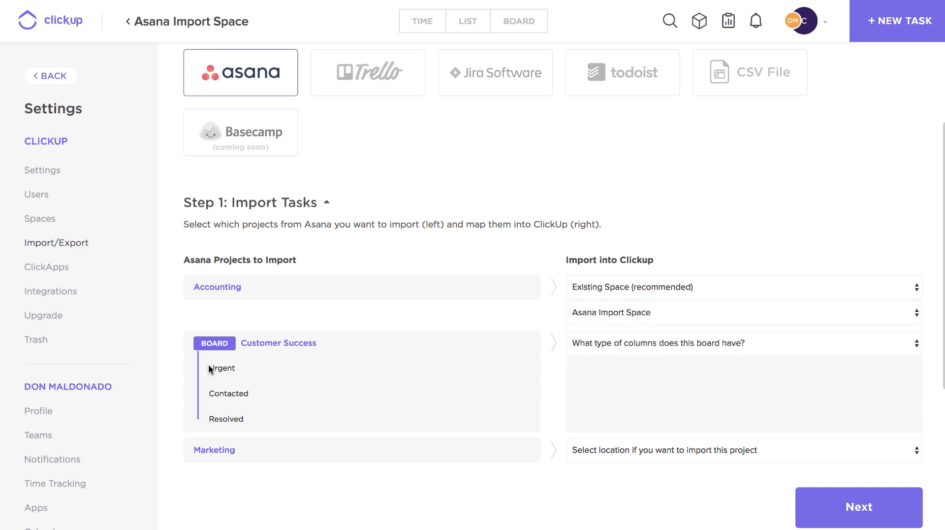
Exclude the Customer Success board from the import
{"action": "scroll", "coordinate": [210, 370], "scroll_direction": "down", "scroll_amount": 1}
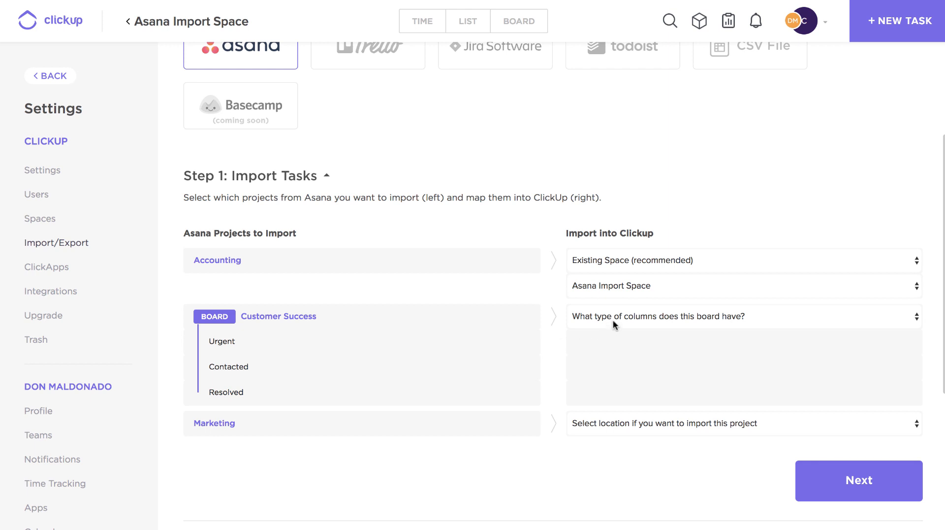
{"action": "left_click", "coordinate": [685, 318]}
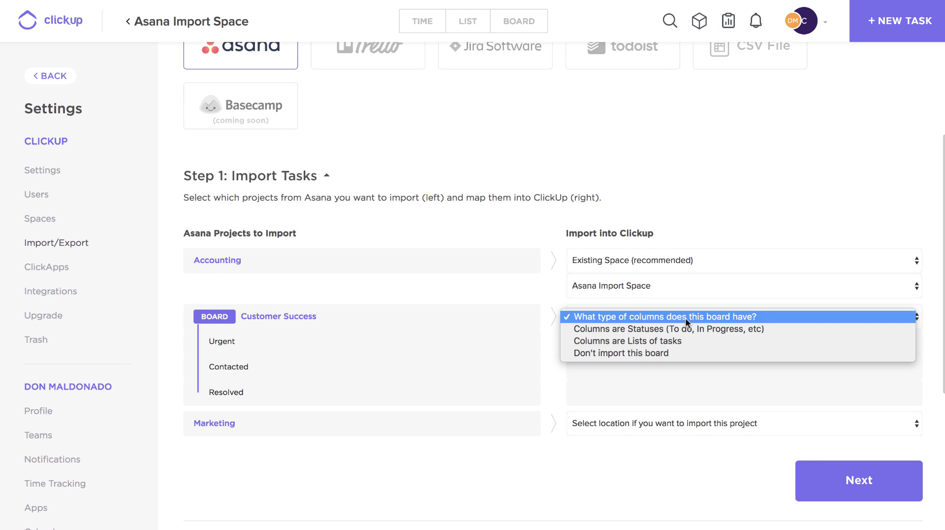
{"action": "left_click", "coordinate": [730, 353]}
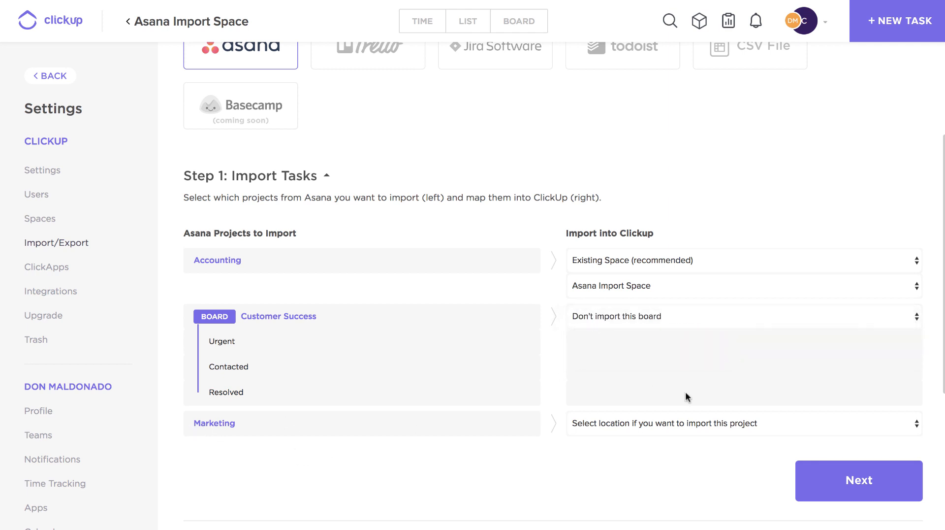
Map the Marketing project to the existing Asana Import Space and proceed to the user mapping
{"action": "left_click", "coordinate": [651, 424]}
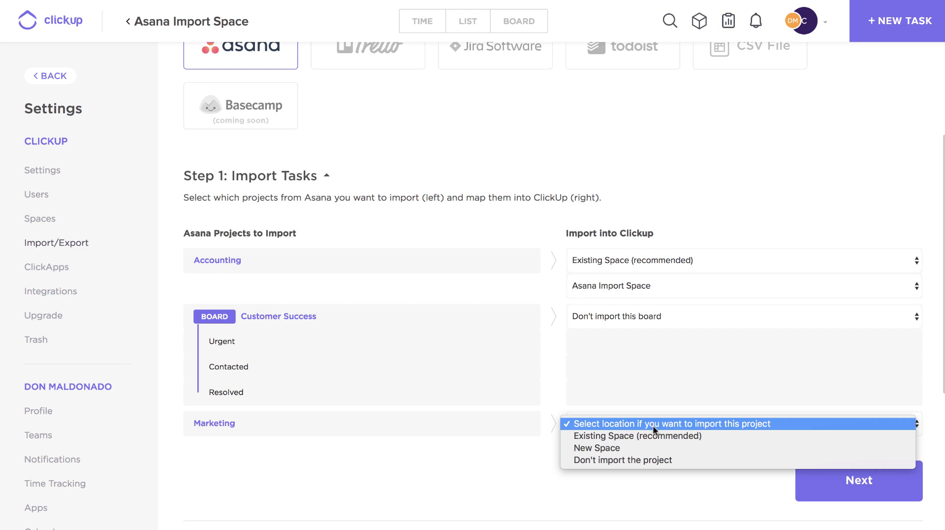
{"action": "left_click", "coordinate": [642, 436]}
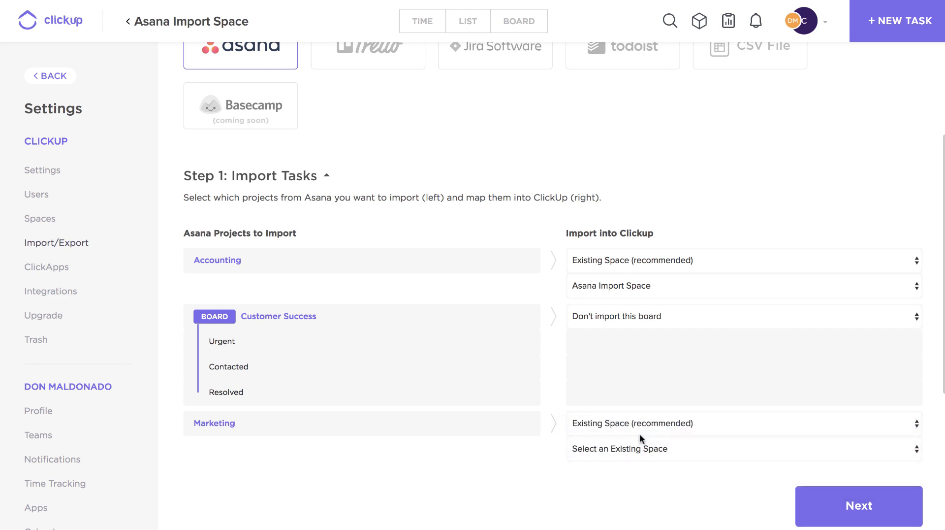
{"action": "left_click", "coordinate": [613, 449]}
{"action": "left_click", "coordinate": [607, 509]}
{"action": "scroll", "coordinate": [607, 512], "scroll_direction": "down", "scroll_amount": 1}
{"action": "scroll", "coordinate": [606, 512], "scroll_direction": "down", "scroll_amount": 3}
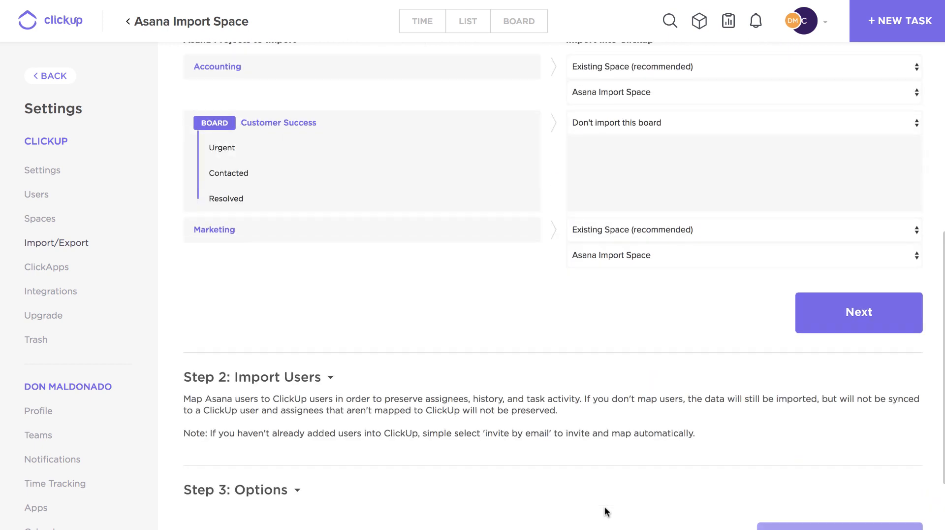
{"action": "left_click", "coordinate": [847, 323]}
Map the listed Asana user to your own ClickUp account and proceed to the import options
{"action": "scroll", "coordinate": [476, 262], "scroll_direction": "up", "scroll_amount": 1}
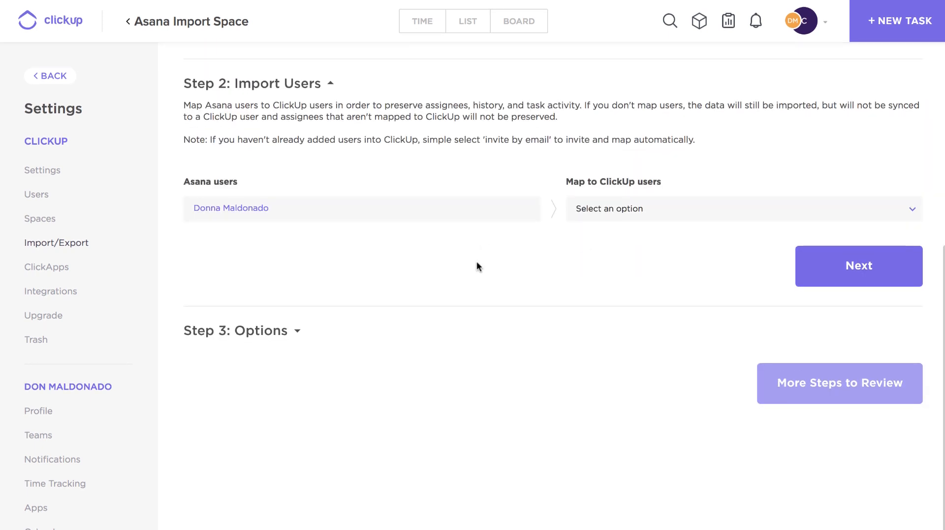
{"action": "left_click", "coordinate": [594, 211]}
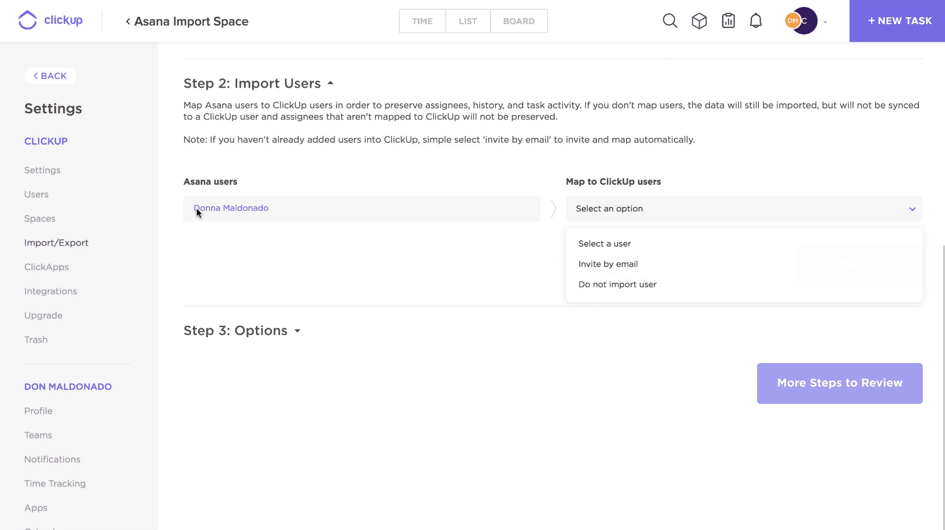
{"action": "left_click", "coordinate": [633, 246]}
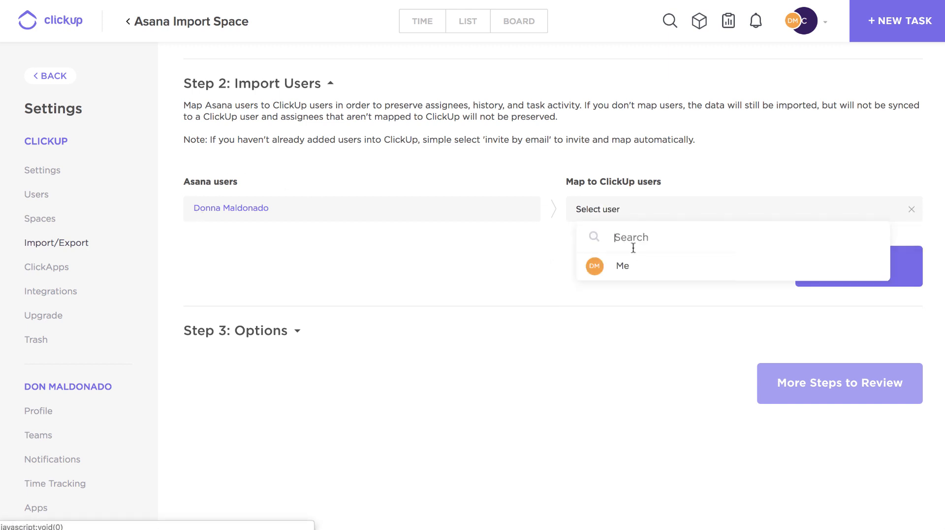
{"action": "left_click", "coordinate": [618, 264]}
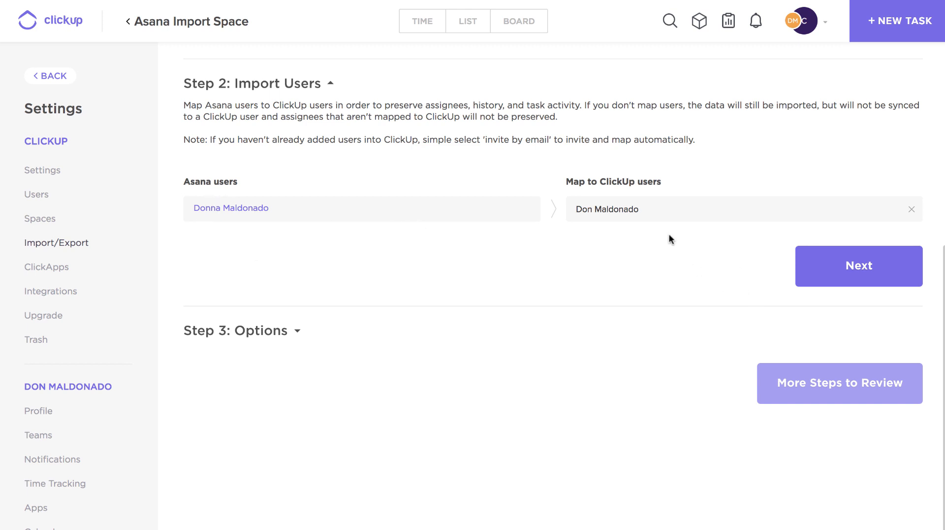
{"action": "left_click", "coordinate": [869, 268]}
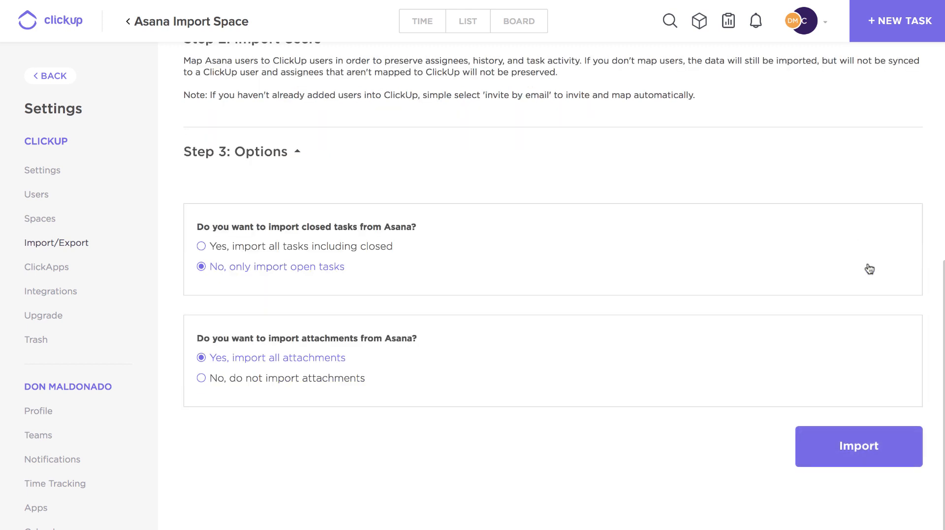
Start the import with only open tasks and all attachments included
{"action": "scroll", "coordinate": [693, 170], "scroll_direction": "up", "scroll_amount": 3}
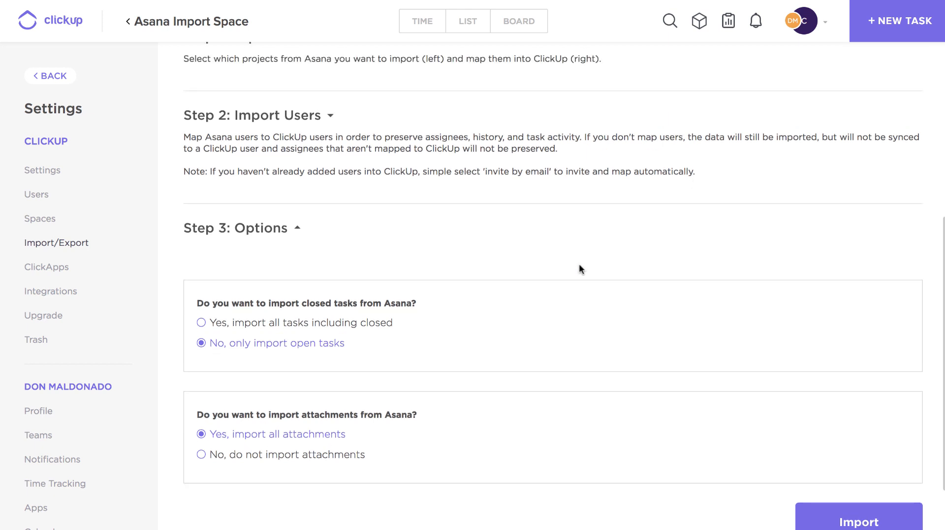
{"action": "scroll", "coordinate": [455, 361], "scroll_direction": "down", "scroll_amount": 3}
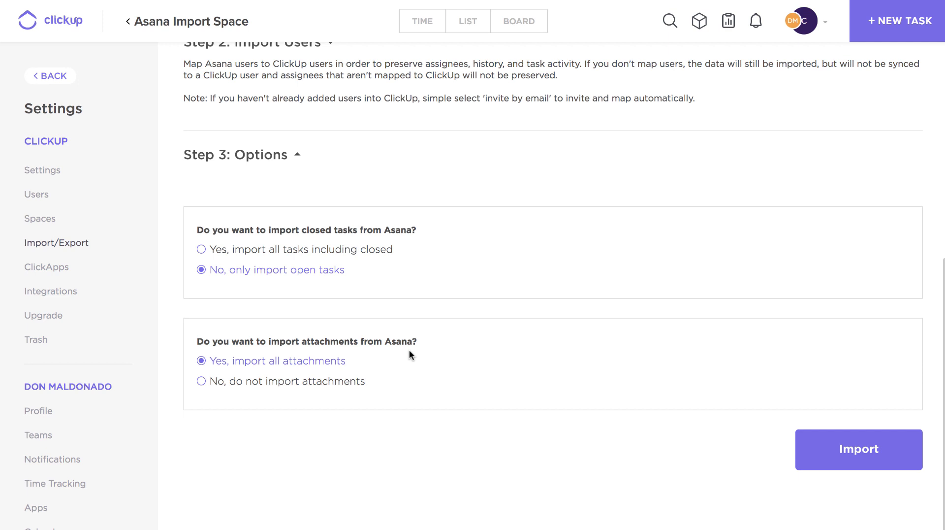
{"action": "left_click", "coordinate": [831, 451]}
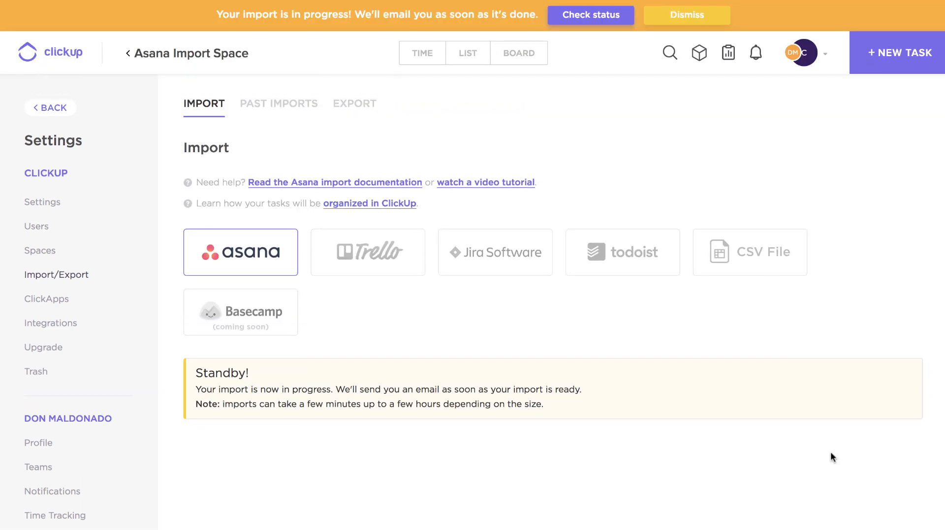